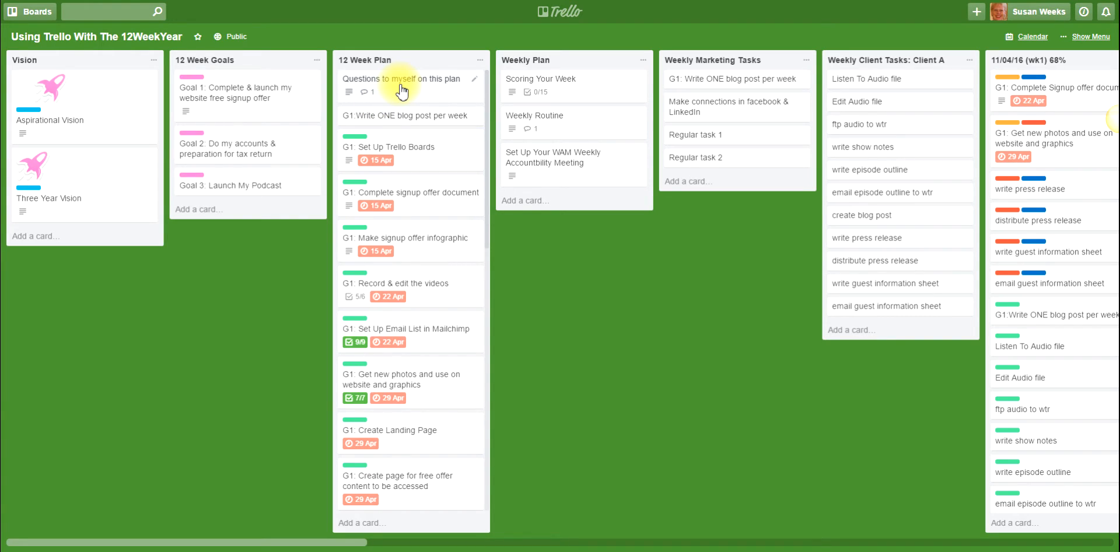
Review the description and planning questions on the "Questions to myself on this plan" card, and close it.
{"action": "left_click", "coordinate": [401, 89]}
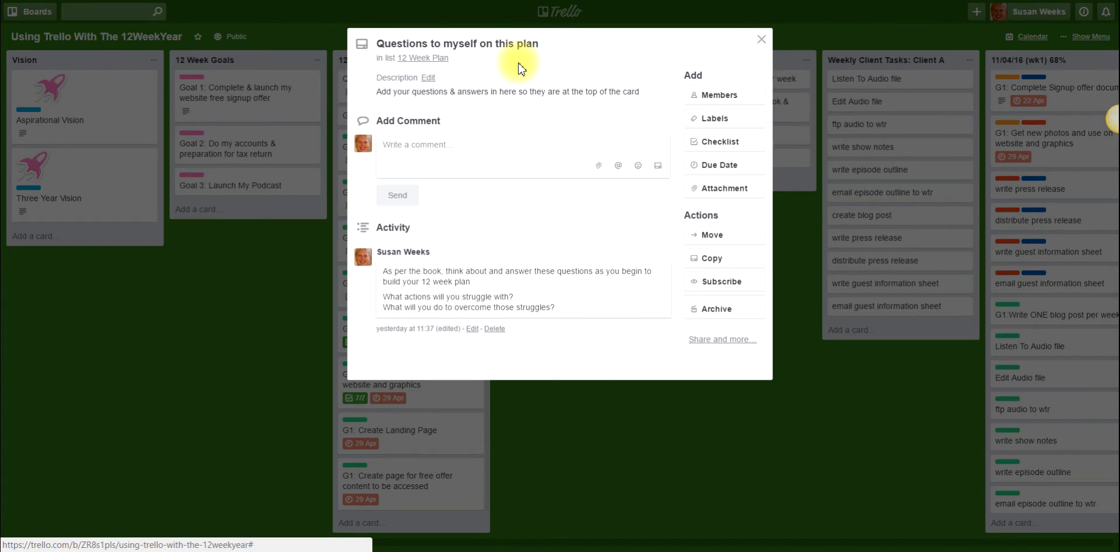
{"action": "left_click", "coordinate": [762, 41]}
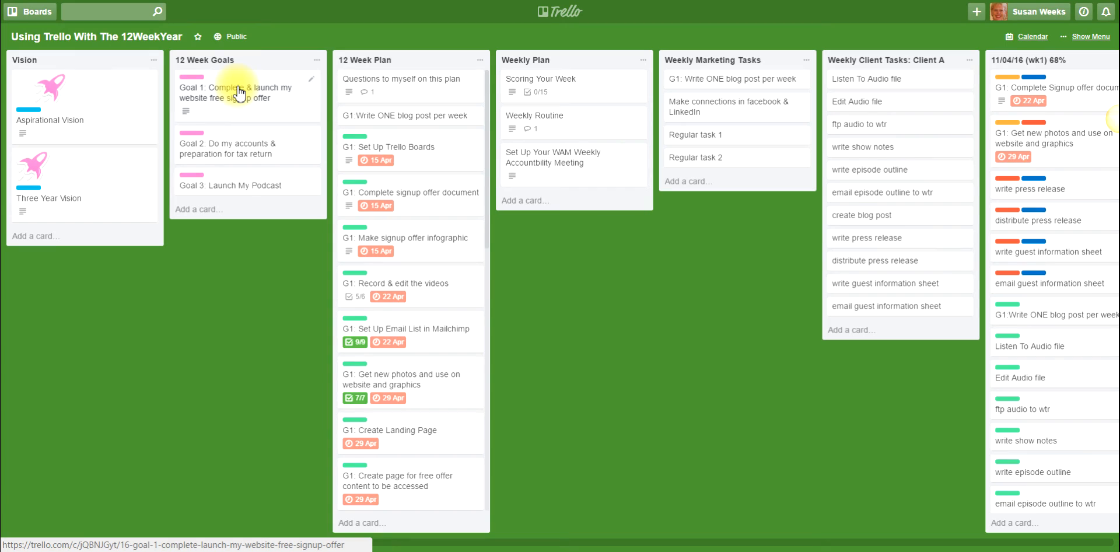
Examine the label and due date settings of the "G1: Set Up Trello Boards" card without changing them.
{"action": "left_click", "coordinate": [421, 157]}
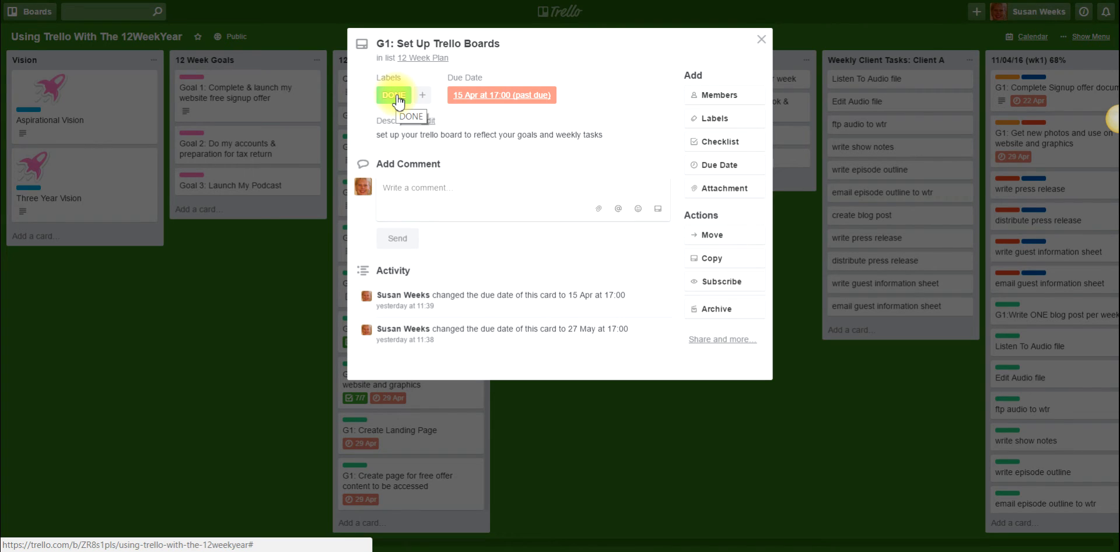
{"action": "left_click", "coordinate": [487, 96]}
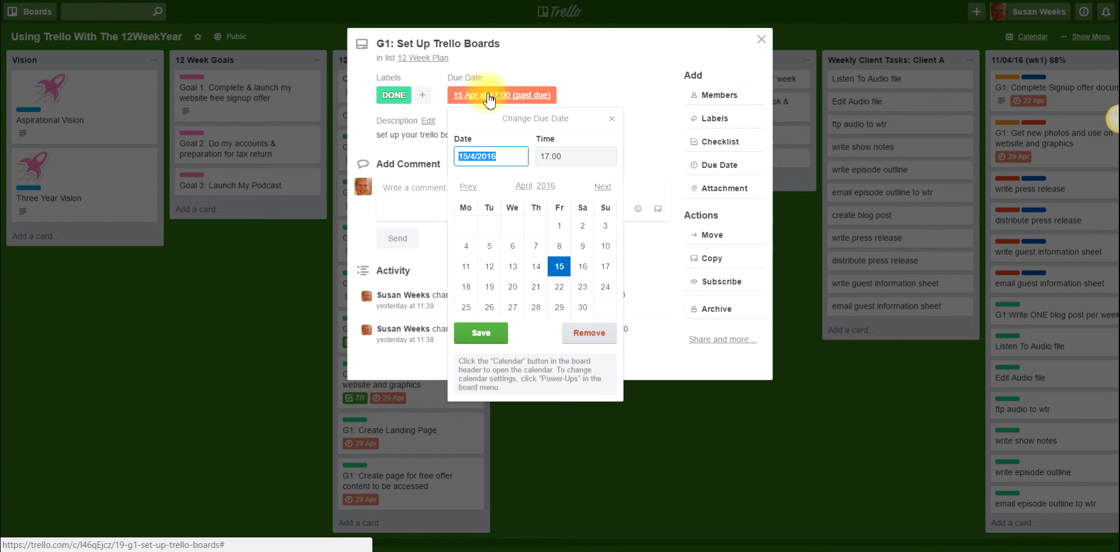
{"action": "left_click", "coordinate": [569, 88]}
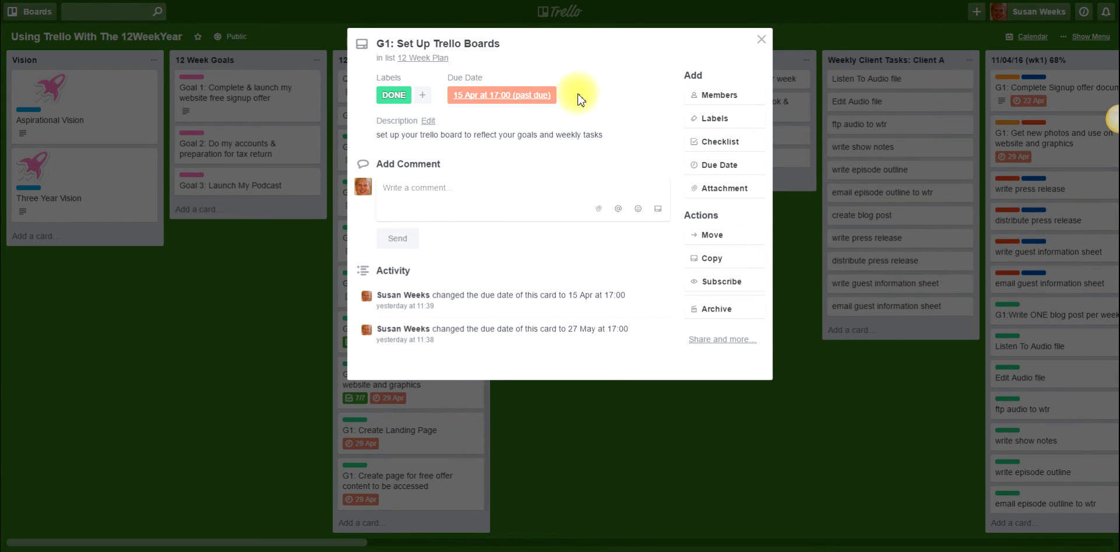
{"action": "left_click", "coordinate": [728, 168]}
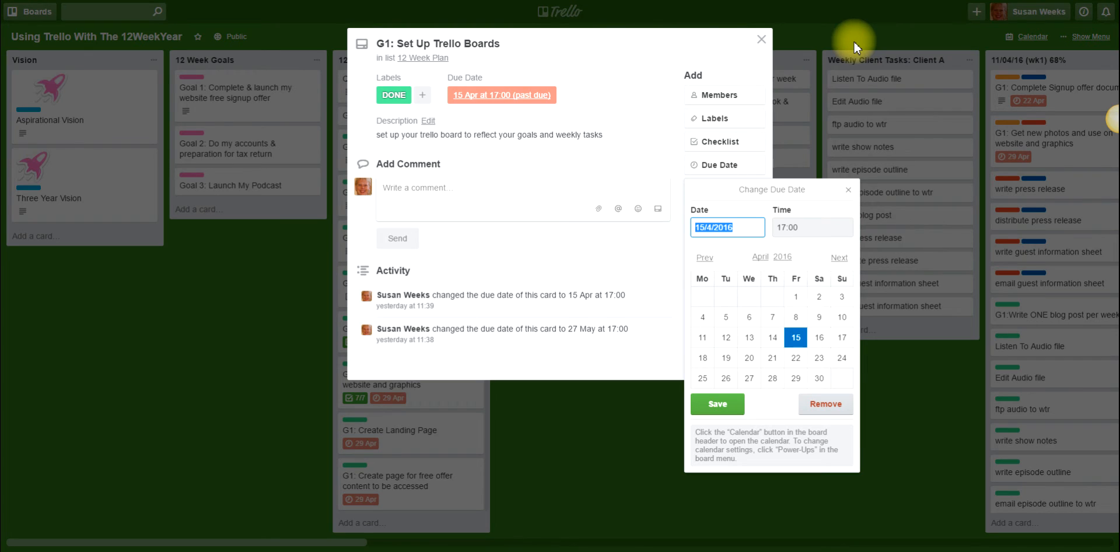
{"action": "left_click", "coordinate": [848, 190]}
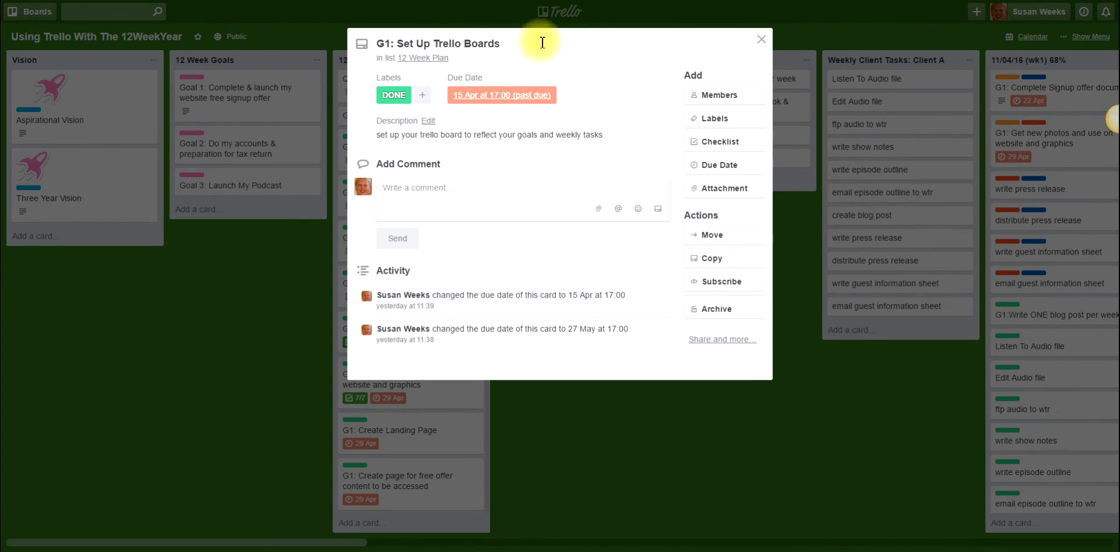
{"action": "left_click", "coordinate": [762, 41]}
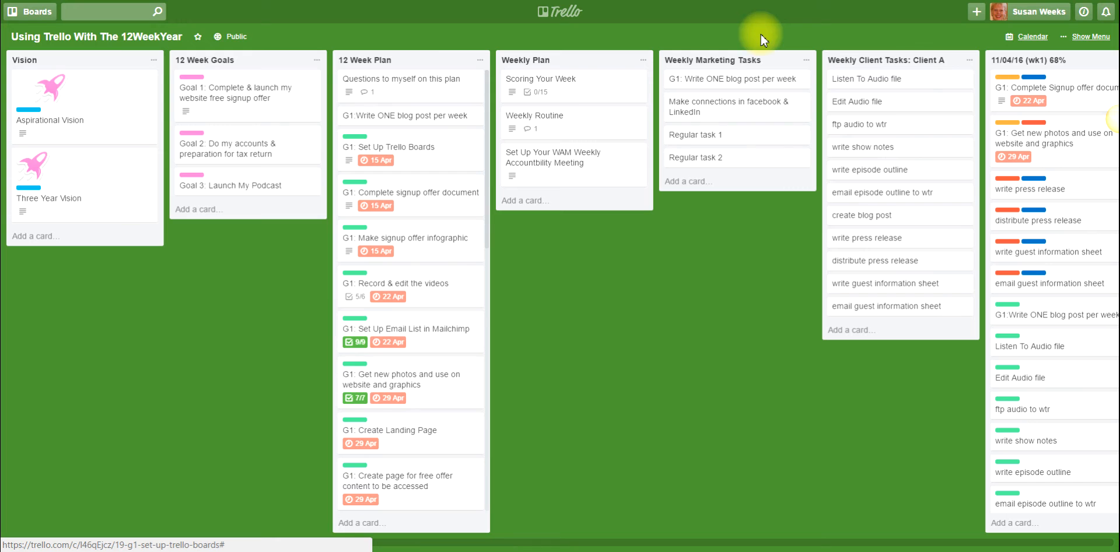
View the board's due dates in the monthly calendar, and review the "G1: Complete signup offer document" card on the board.
{"action": "left_click", "coordinate": [1029, 36]}
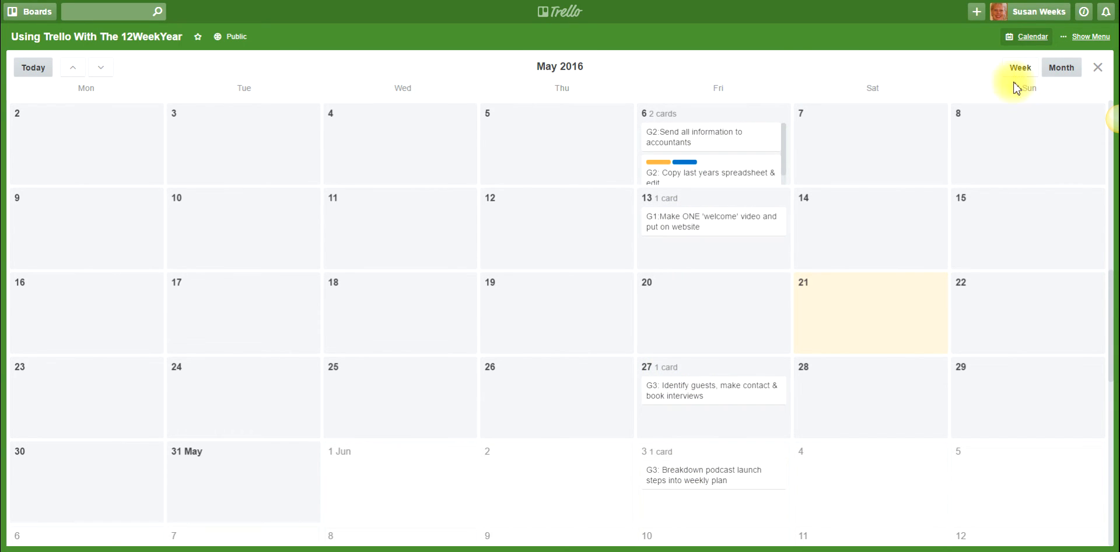
{"action": "left_click", "coordinate": [1032, 38]}
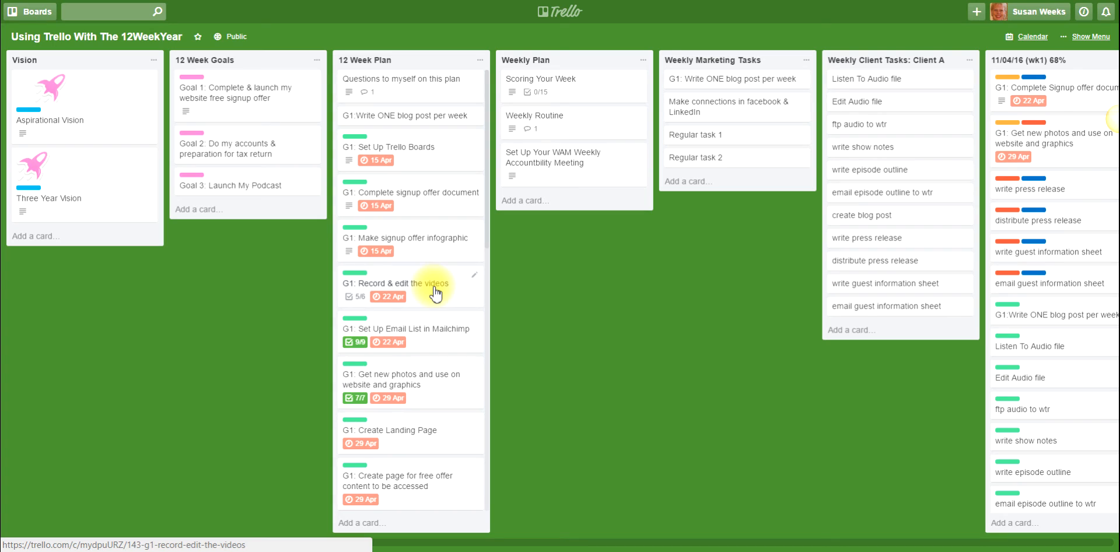
{"action": "left_click", "coordinate": [422, 201]}
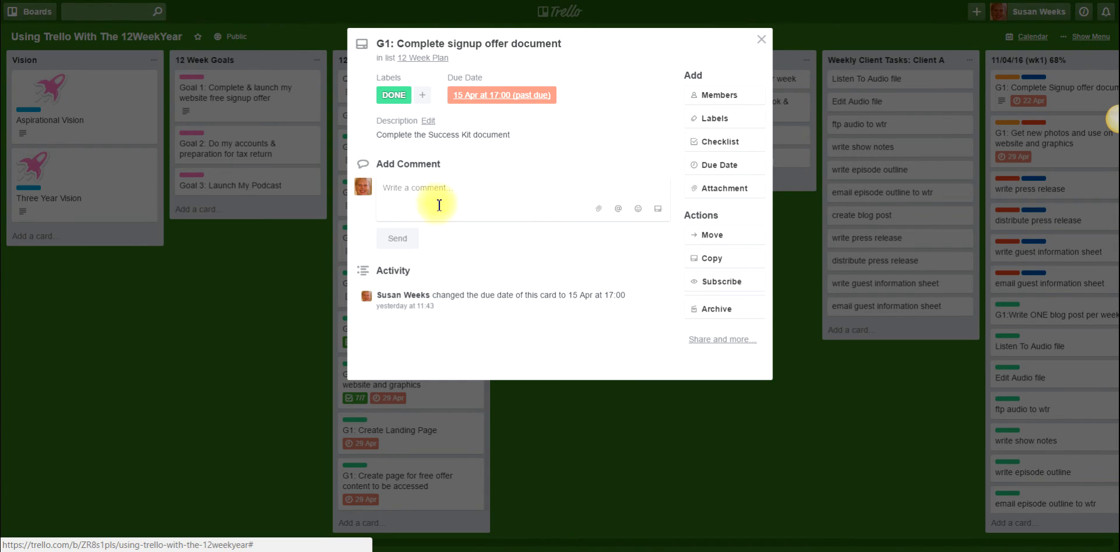
{"action": "left_click", "coordinate": [759, 44]}
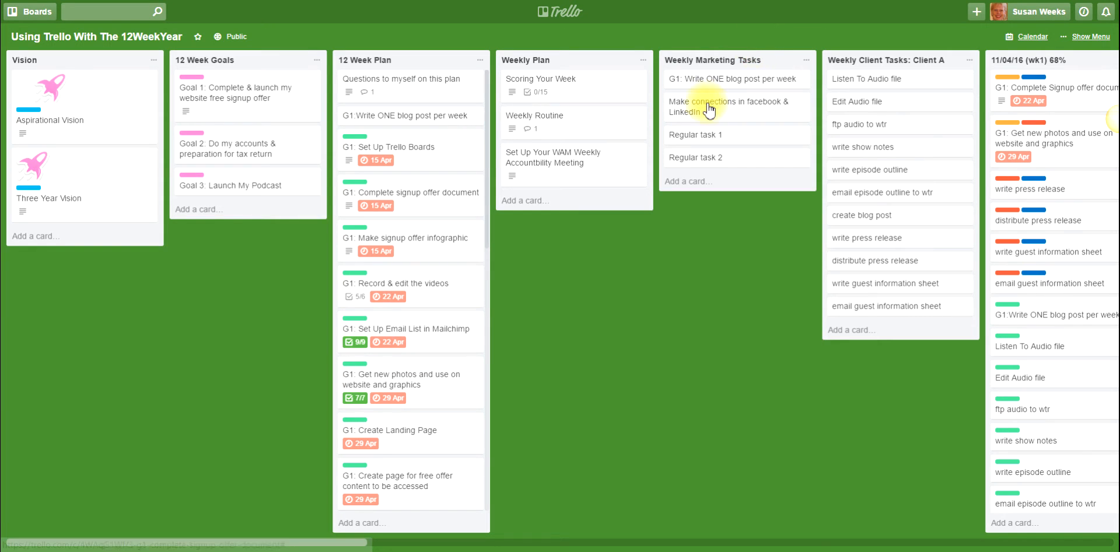
Inspect the "Videos needed" checklist on the "G1: Record & edit the videos" card and the options for adding a checklist.
{"action": "left_click", "coordinate": [357, 289]}
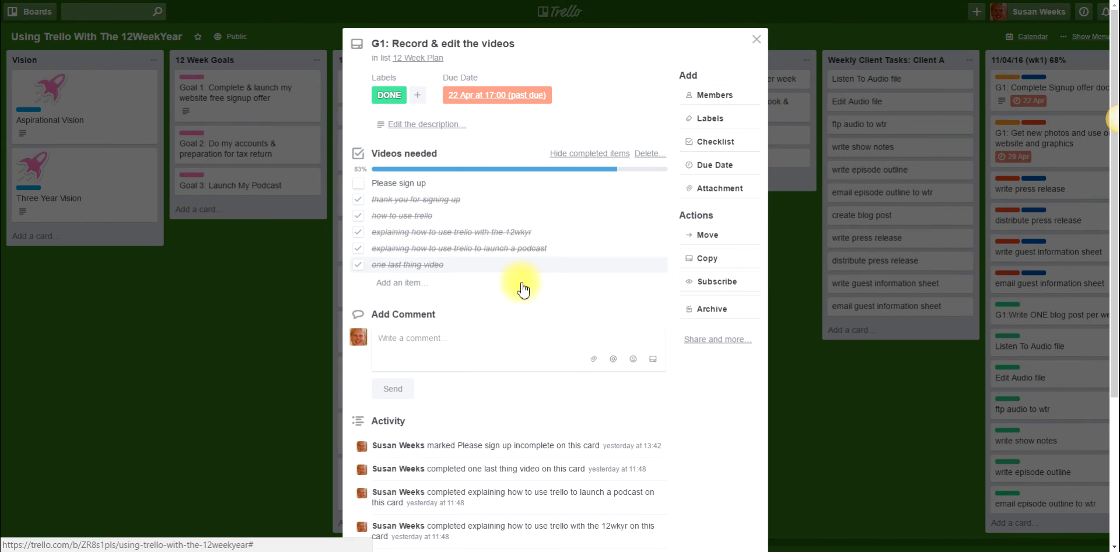
{"action": "left_click", "coordinate": [722, 153]}
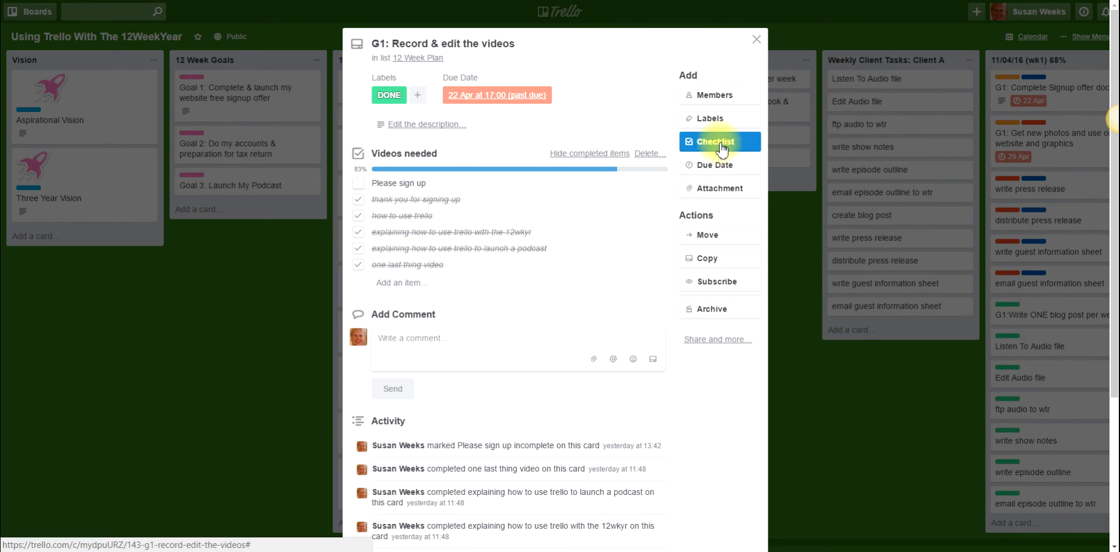
{"action": "left_click", "coordinate": [722, 149]}
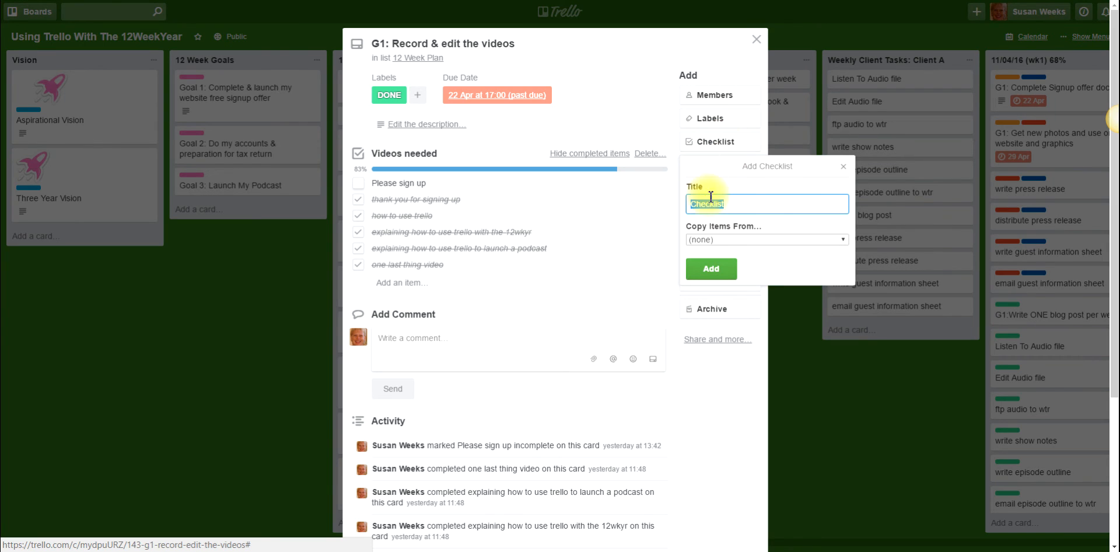
{"action": "left_click", "coordinate": [843, 167]}
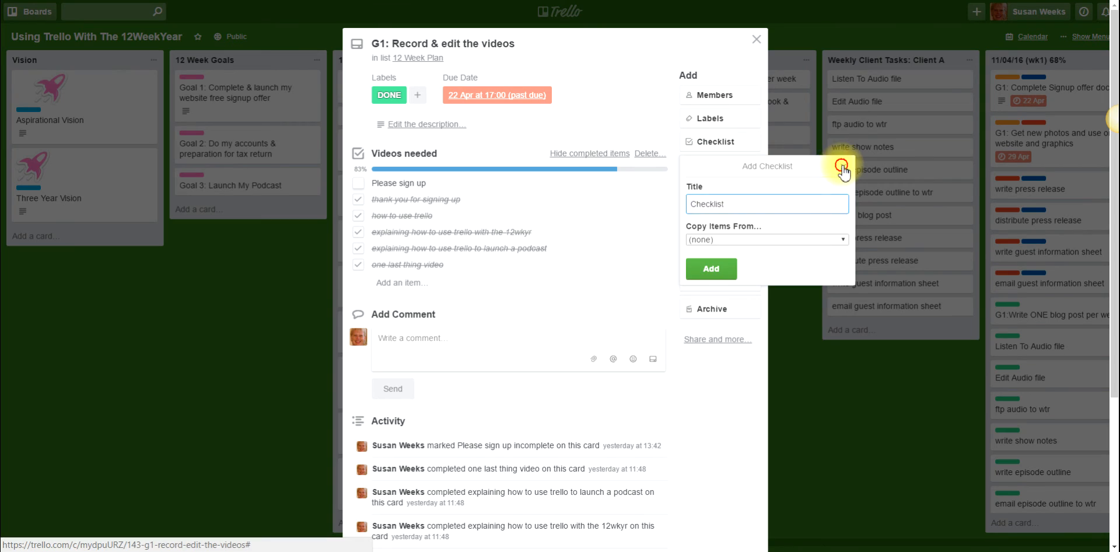
Mark "thank you for signing up" and "how to use trello" incomplete, tick both complete again, and close the card.
{"action": "left_click", "coordinate": [359, 199]}
{"action": "left_click", "coordinate": [359, 216]}
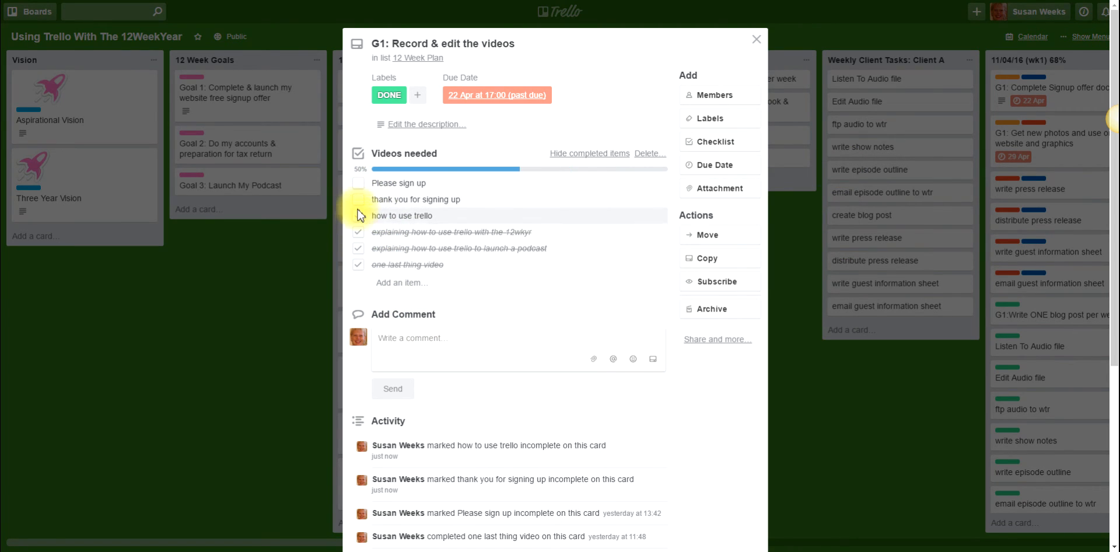
{"action": "left_click", "coordinate": [358, 199]}
{"action": "left_click", "coordinate": [358, 215]}
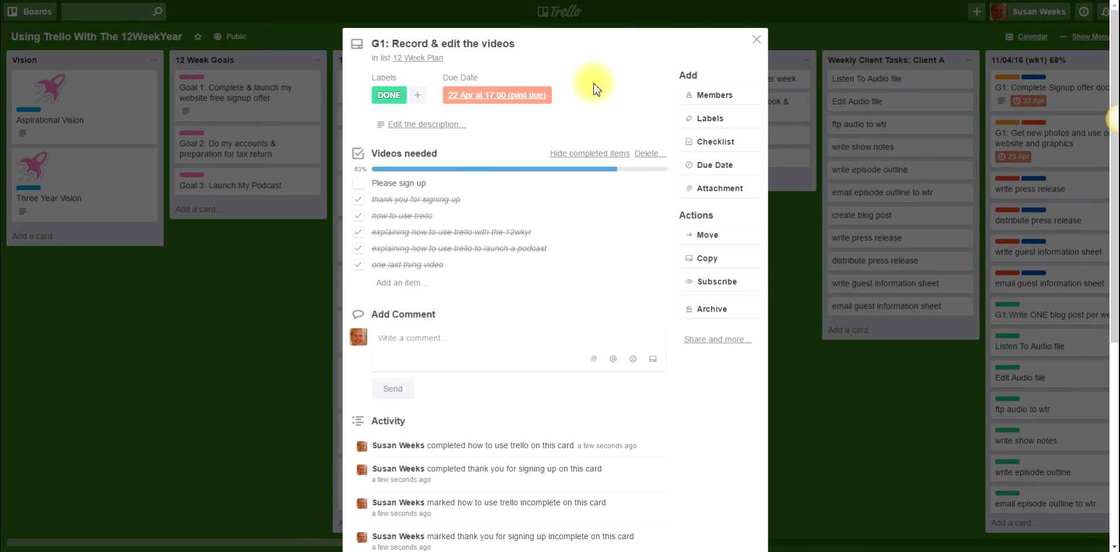
{"action": "left_click", "coordinate": [755, 40]}
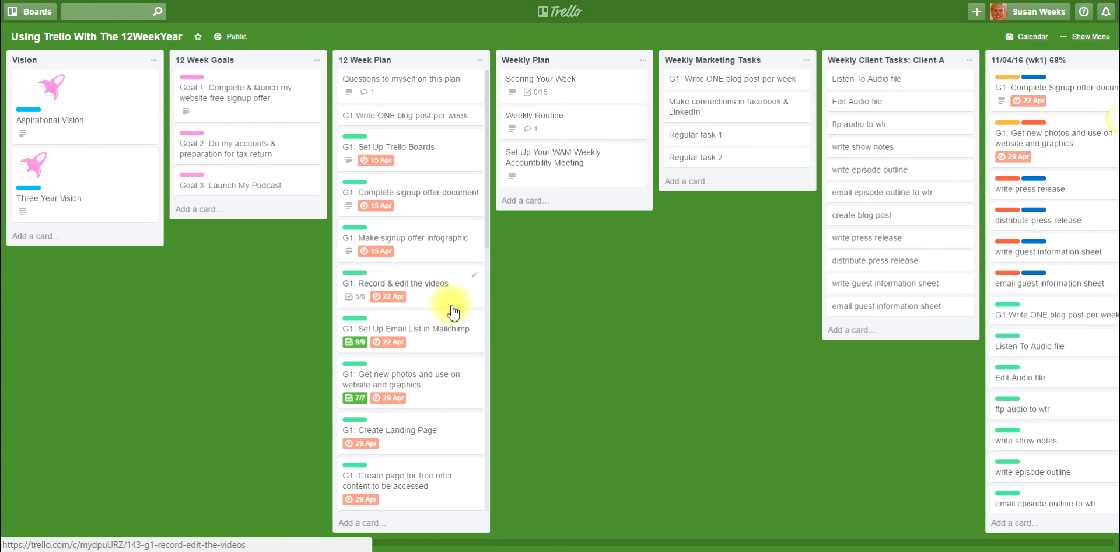
Review the "Mailchimp actions" checklist on the "G1: Set Up Email List in Mailchimp" card, and close it.
{"action": "left_click", "coordinate": [431, 338]}
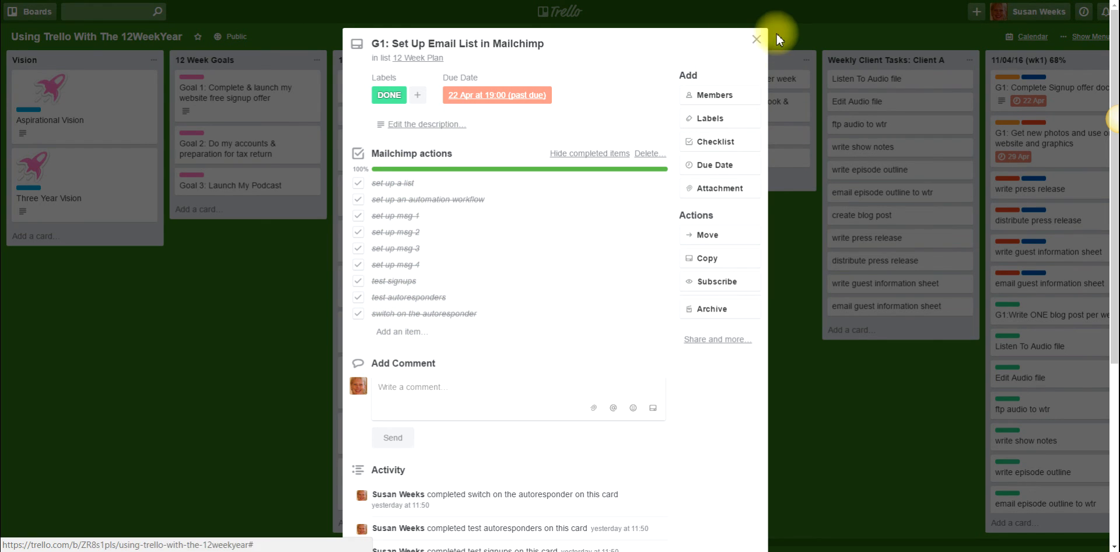
{"action": "left_click", "coordinate": [758, 39]}
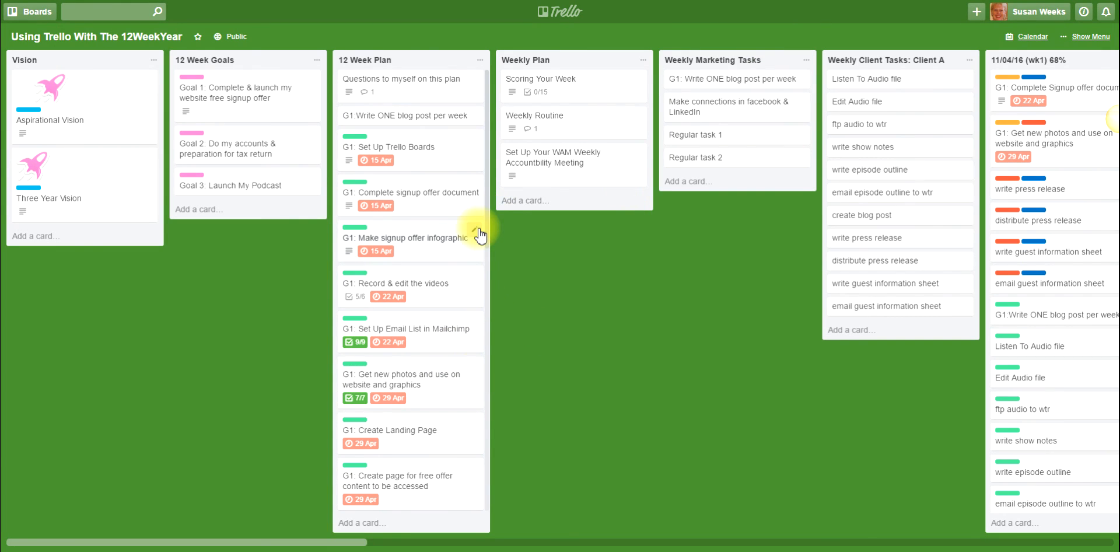
Look through the whole "12 Week Plan" list, examining the G1, G2 and G3 task cards and their due dates.
{"action": "left_click_drag", "start_coordinate": [487, 224], "coordinate": [487, 313]}
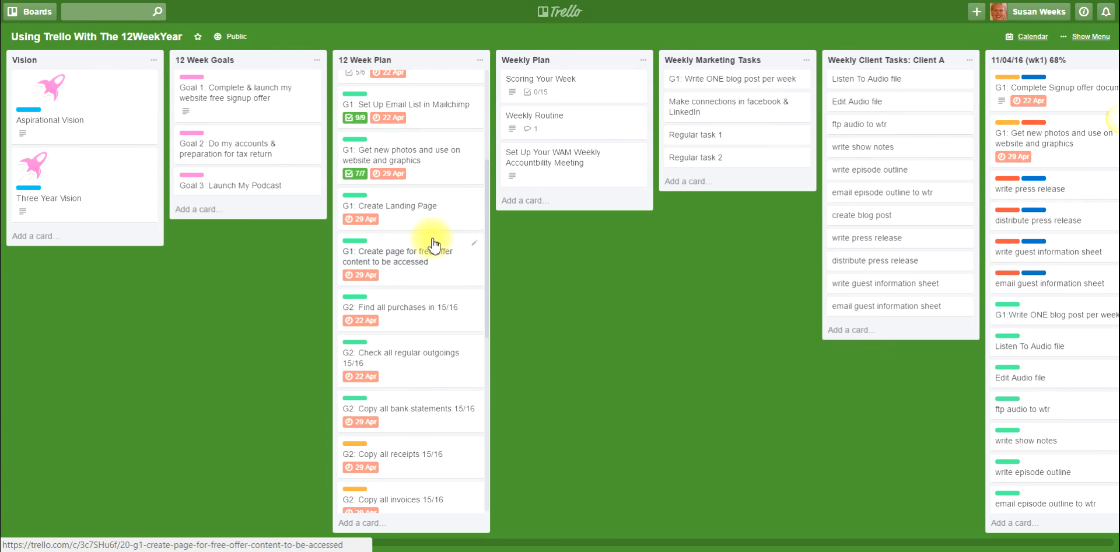
{"action": "scroll", "coordinate": [432, 244], "scroll_direction": "down", "scroll_amount": 5}
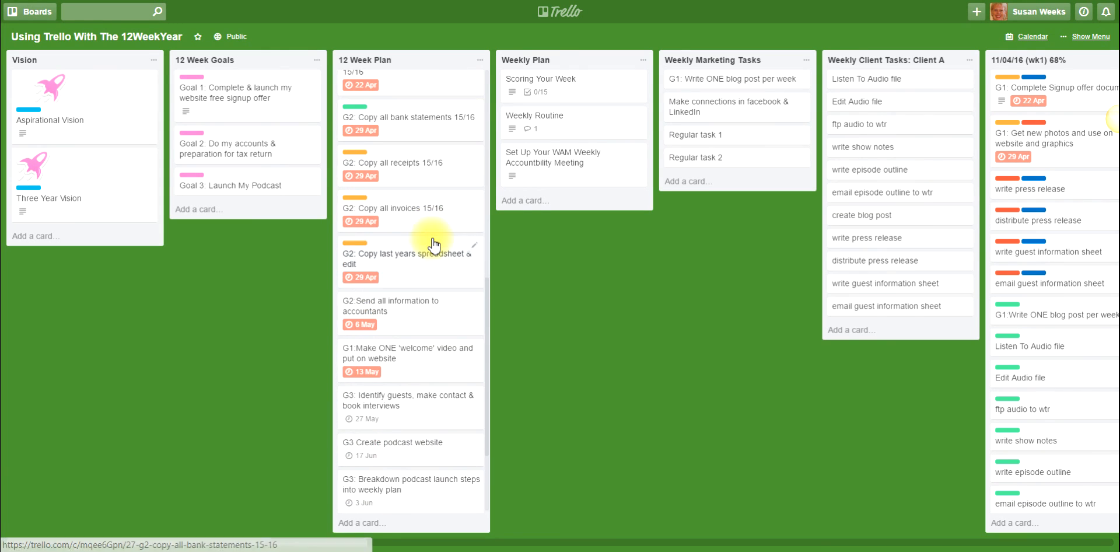
{"action": "scroll", "coordinate": [433, 244], "scroll_direction": "down", "scroll_amount": 2}
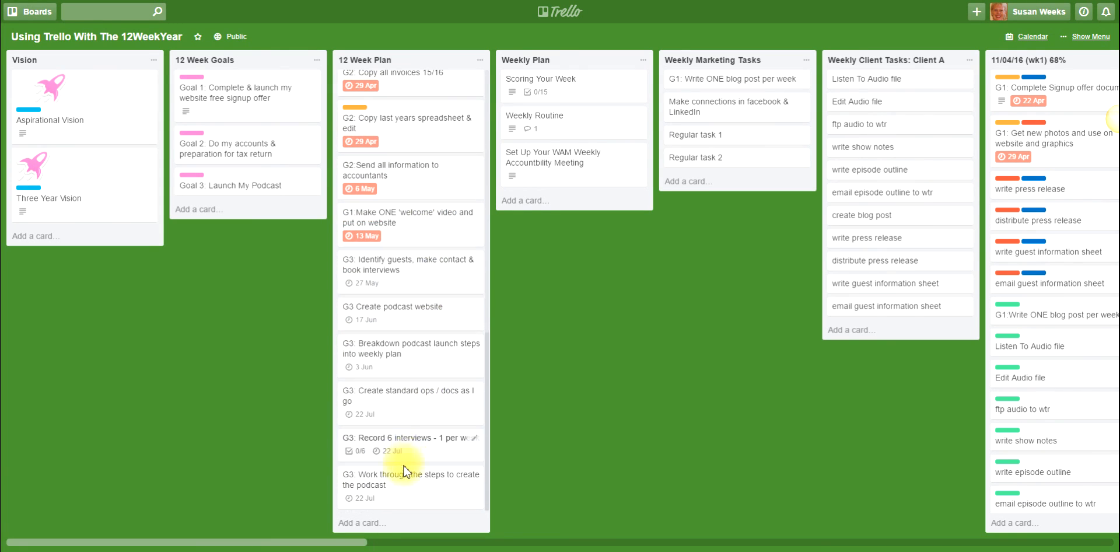
{"action": "scroll", "coordinate": [408, 487], "scroll_direction": "up", "scroll_amount": 5}
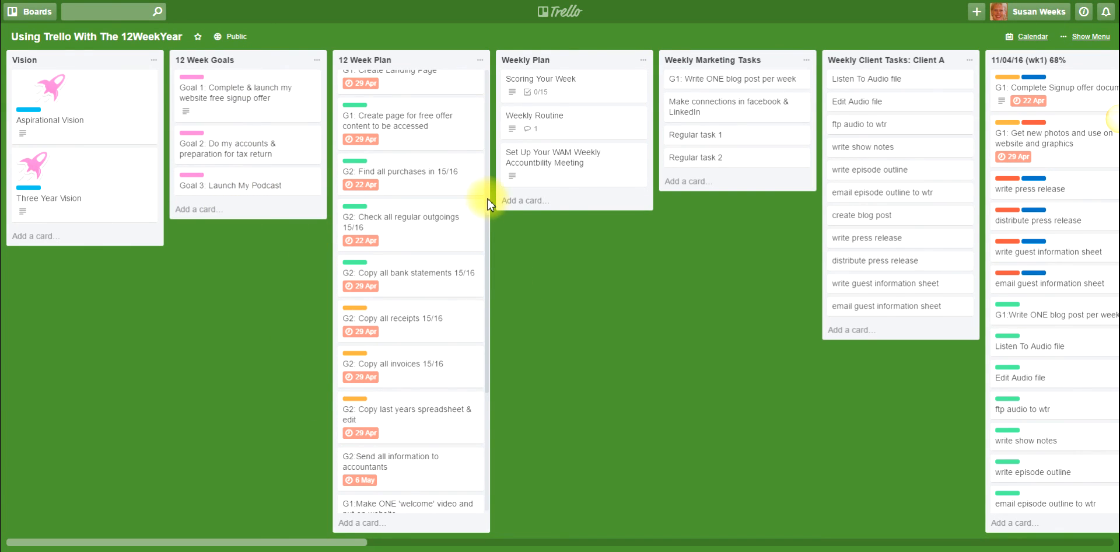
{"action": "scroll", "coordinate": [486, 198], "scroll_direction": "up", "scroll_amount": 6}
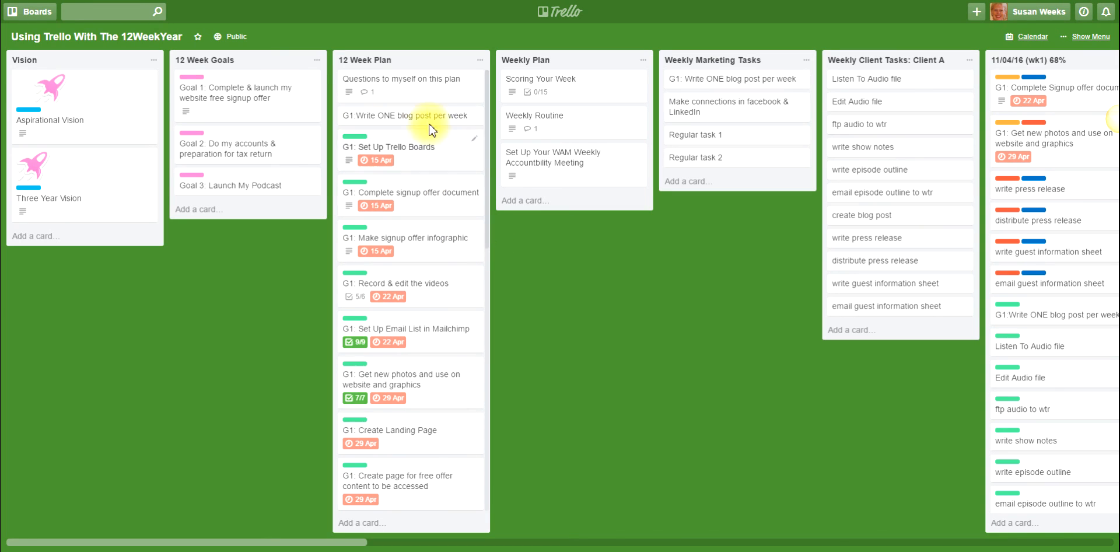
{"action": "scroll", "coordinate": [411, 213], "scroll_direction": "down", "scroll_amount": 3}
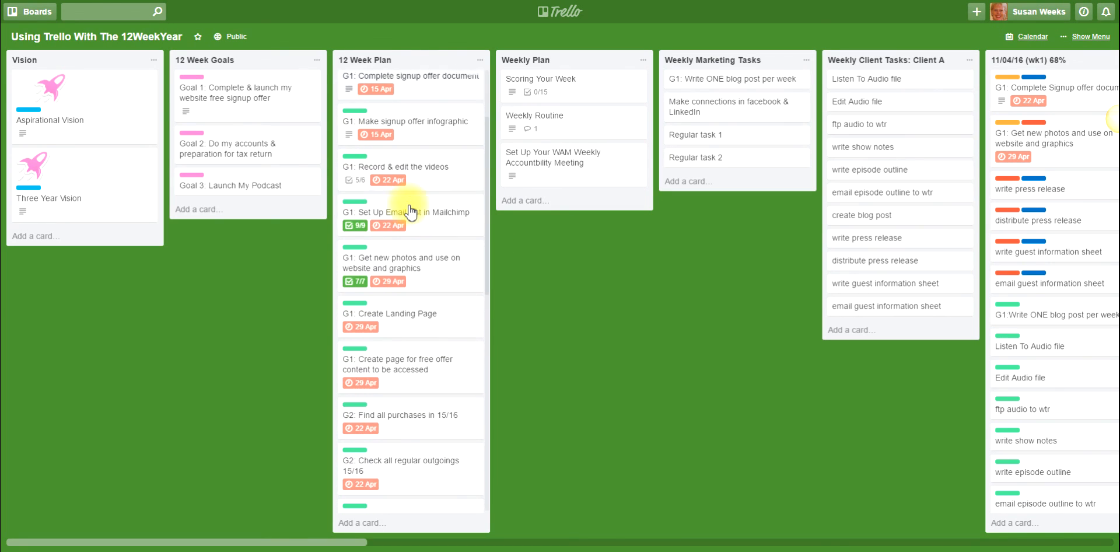
{"action": "scroll", "coordinate": [408, 200], "scroll_direction": "up", "scroll_amount": 3}
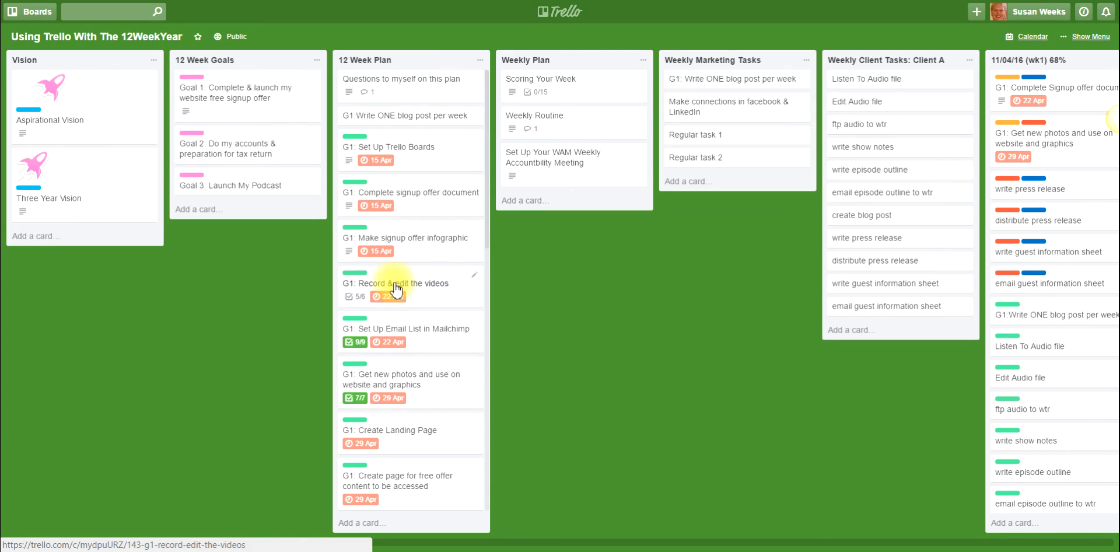
{"action": "scroll", "coordinate": [412, 273], "scroll_direction": "down", "scroll_amount": 2}
{"action": "scroll", "coordinate": [412, 272], "scroll_direction": "down", "scroll_amount": 5}
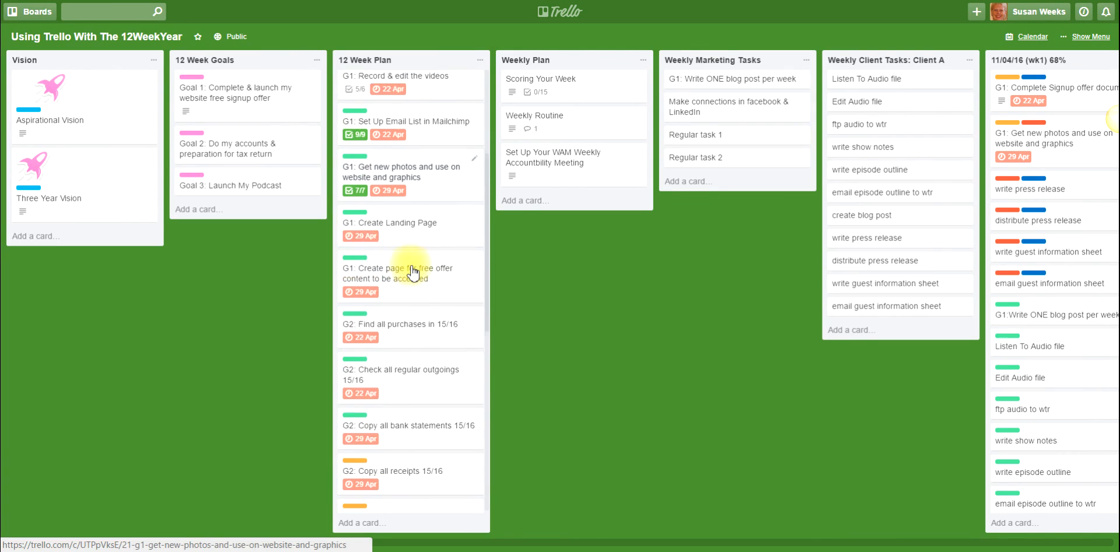
{"action": "scroll", "coordinate": [412, 271], "scroll_direction": "up", "scroll_amount": 5}
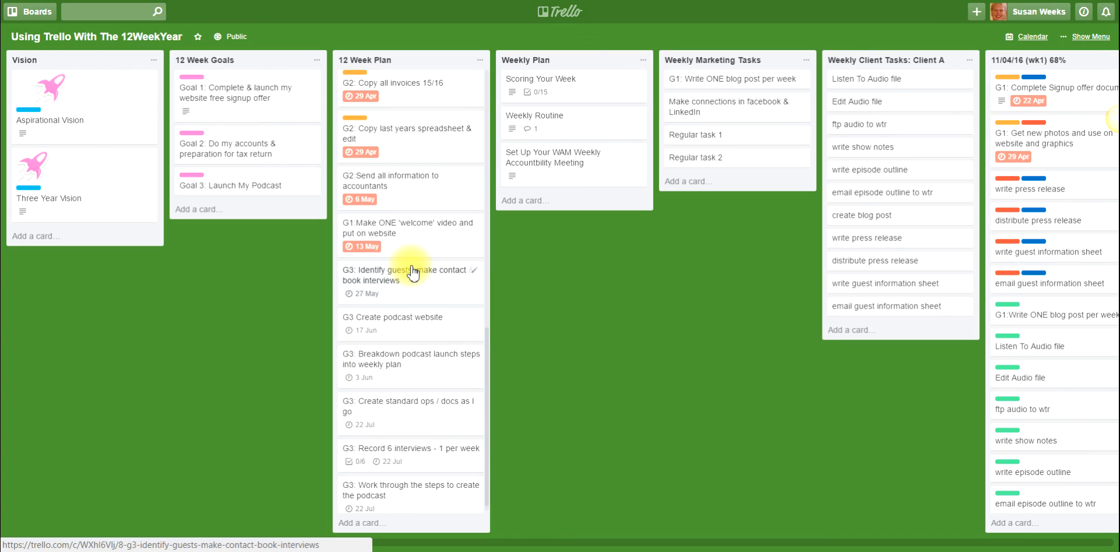